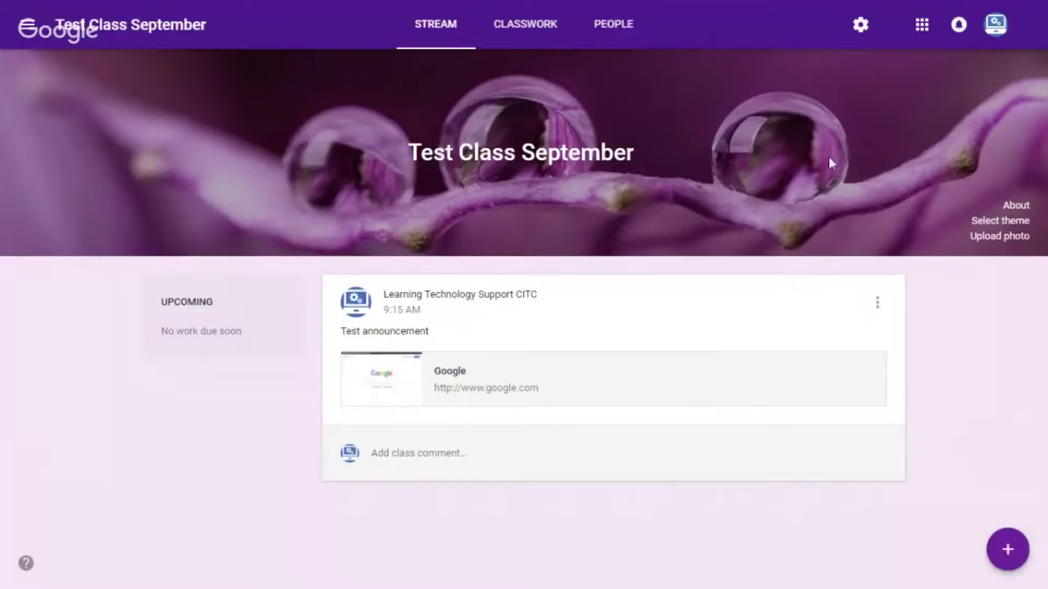
click(859, 25)
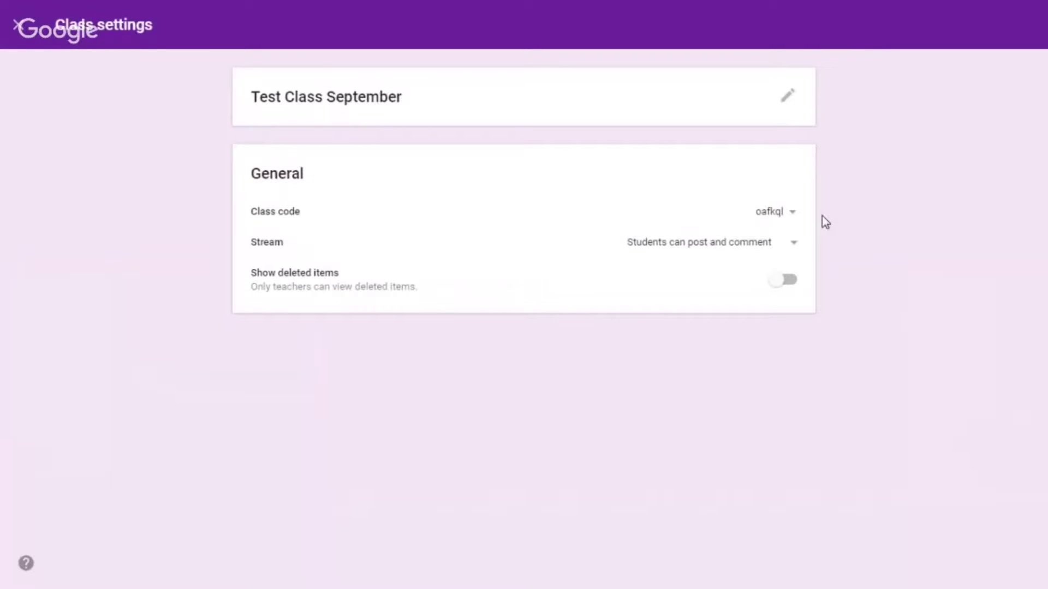
click(795, 215)
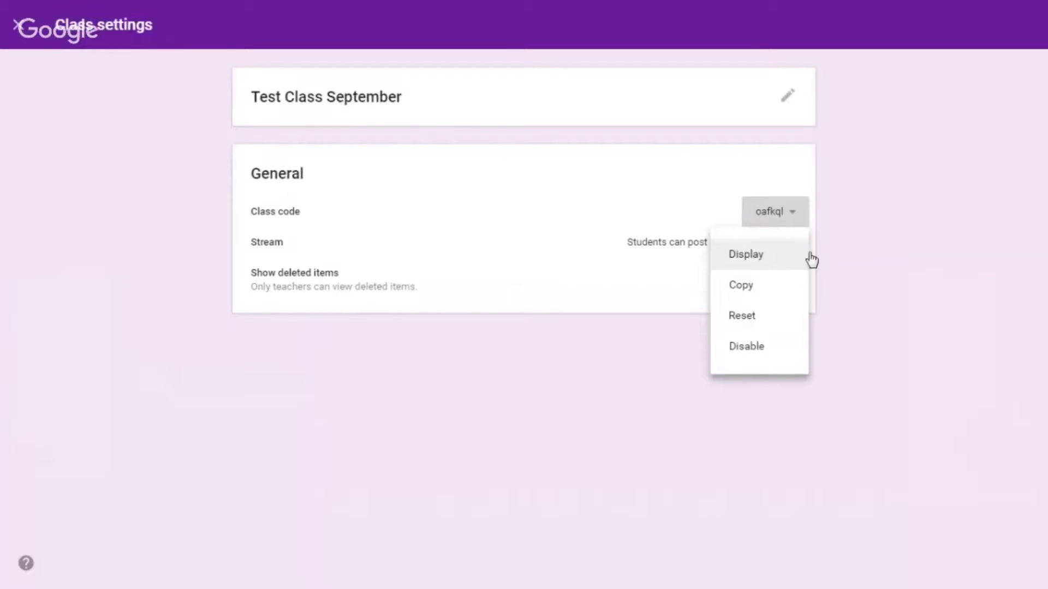
click(759, 252)
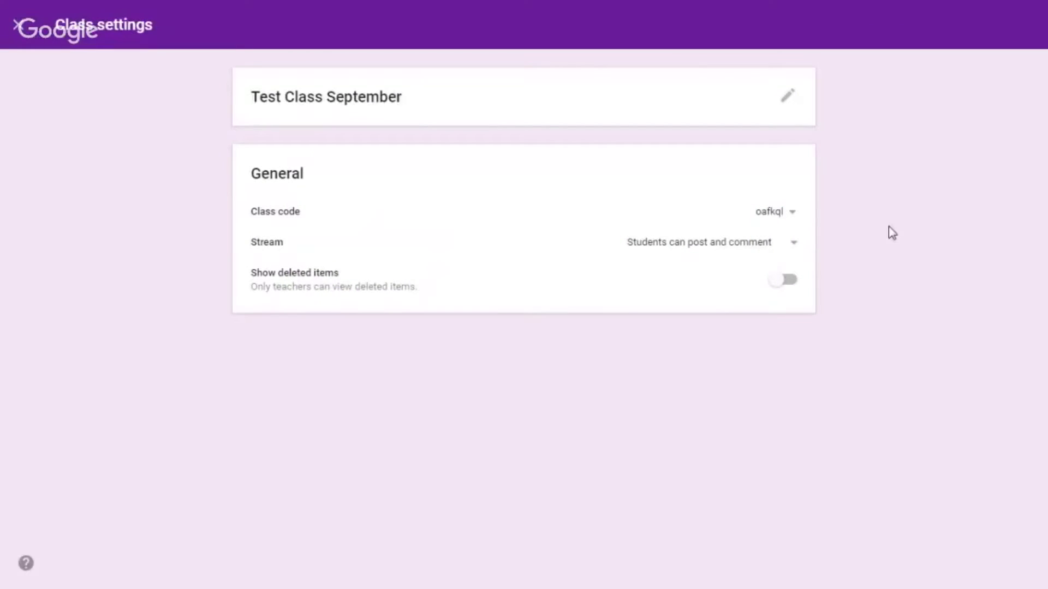
click(796, 213)
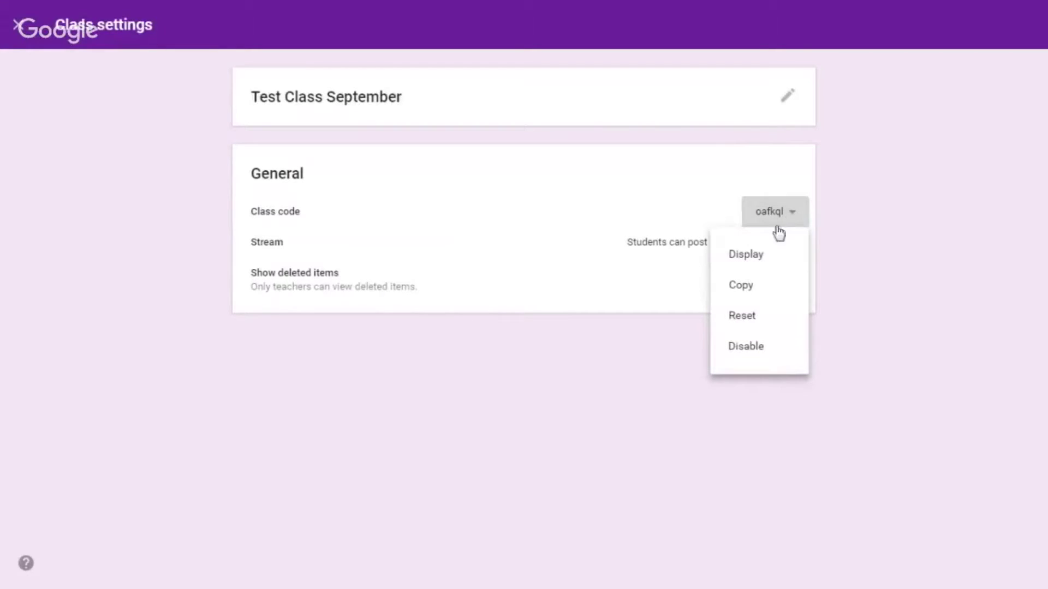
click(745, 289)
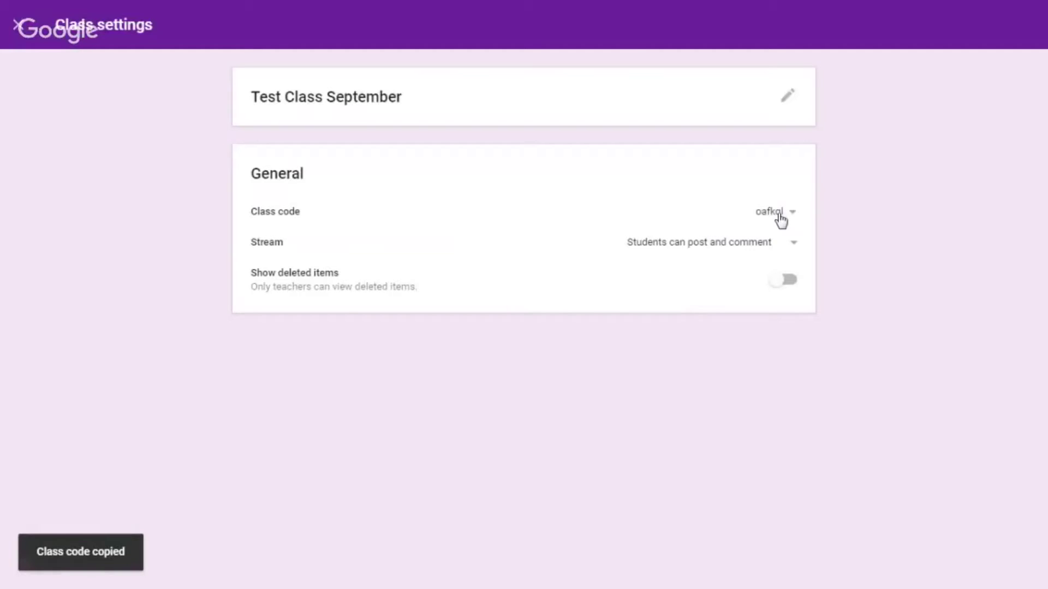
click(780, 218)
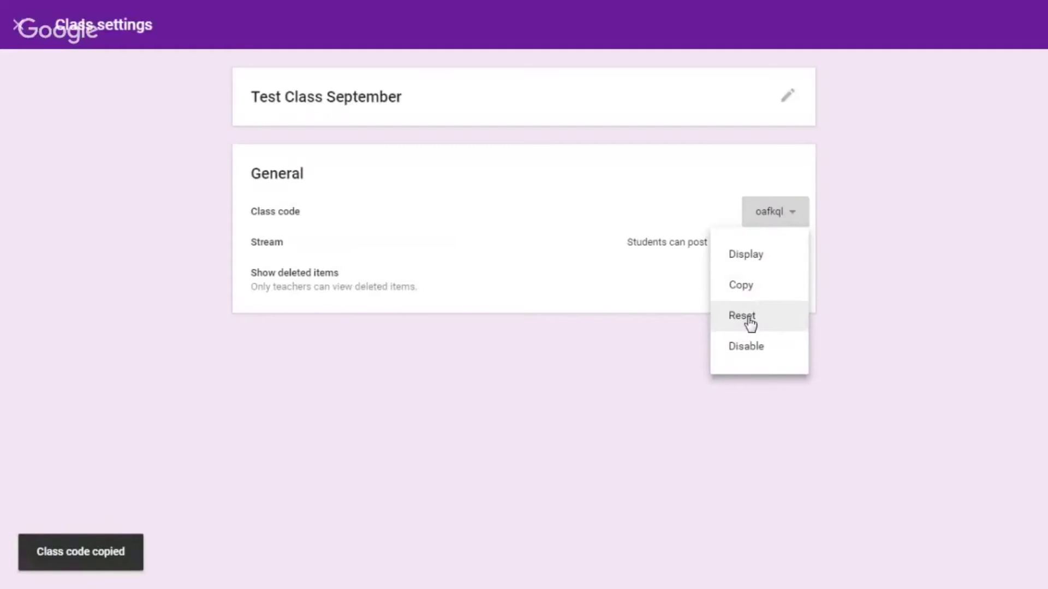
Step: Reset the class code so it becomes the new code woilsg
click(750, 320)
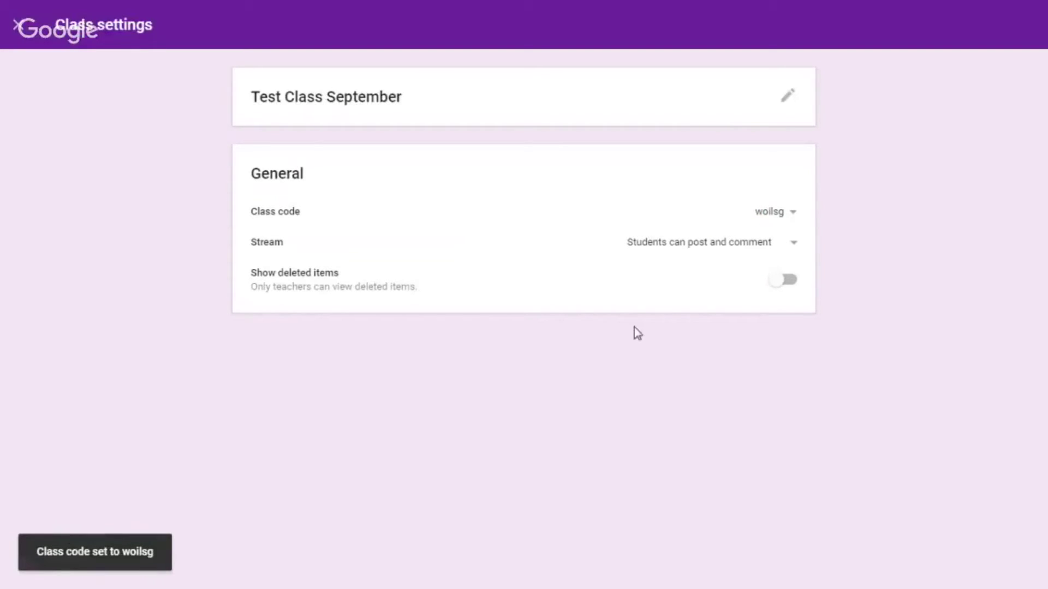
click(763, 215)
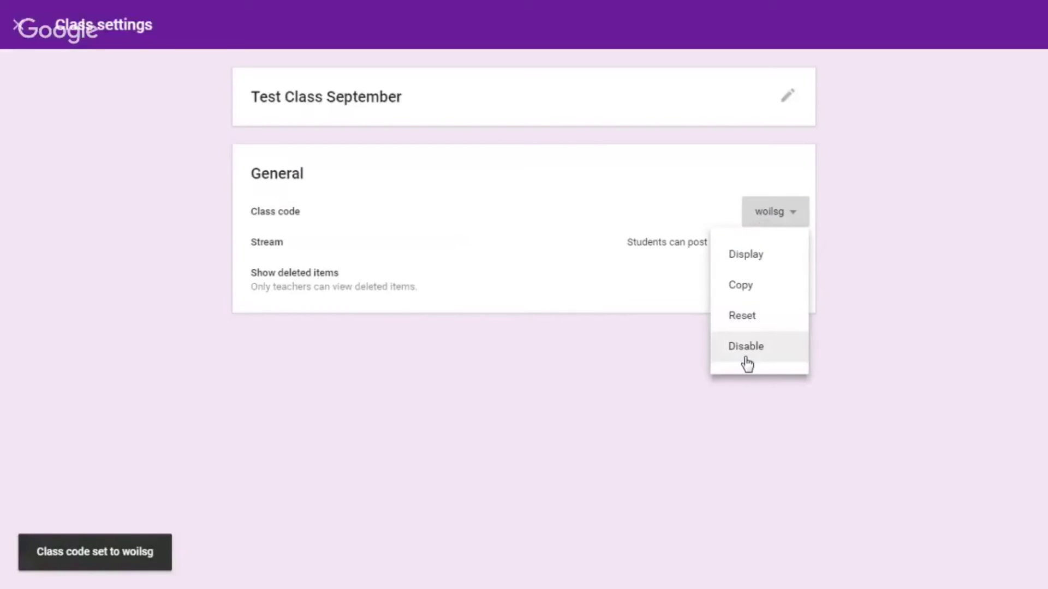
Step: Choose Disable for class code woilsg in the class code options
click(745, 351)
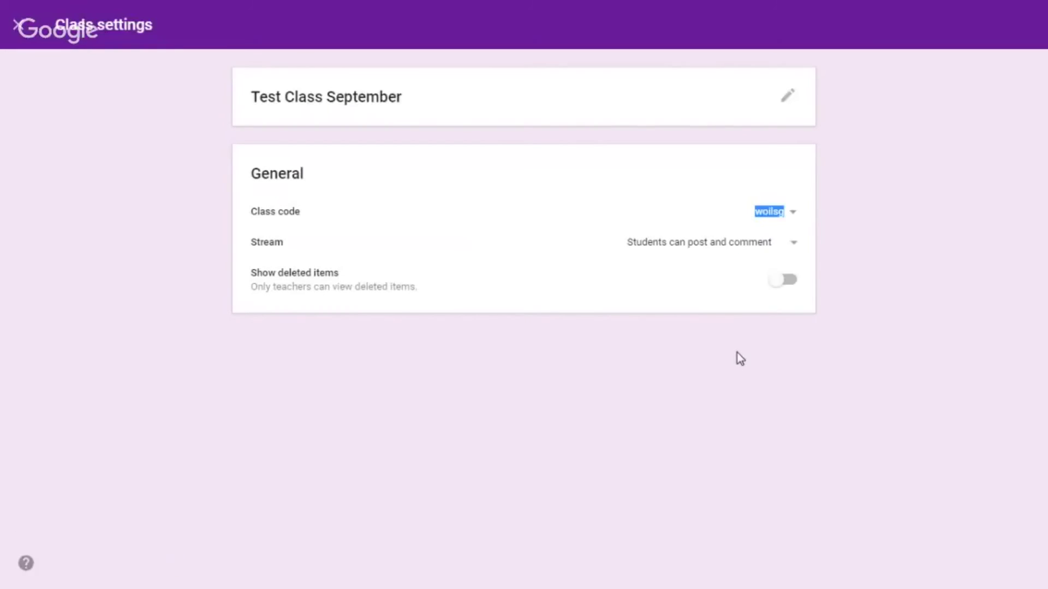